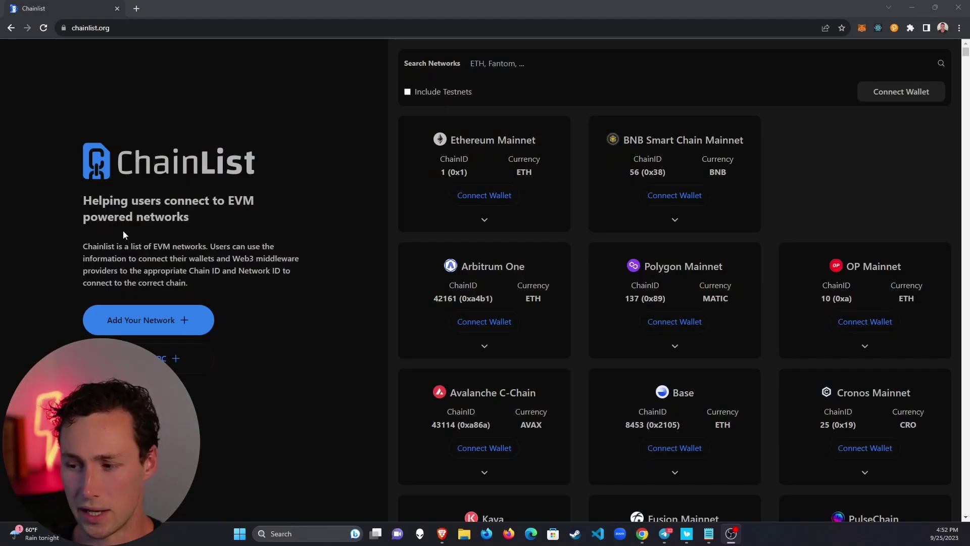
Check which networks MetaMask already has, then close the wallet.
{"action": "left_click", "coordinate": [862, 28]}
{"action": "left_click", "coordinate": [707, 53]}
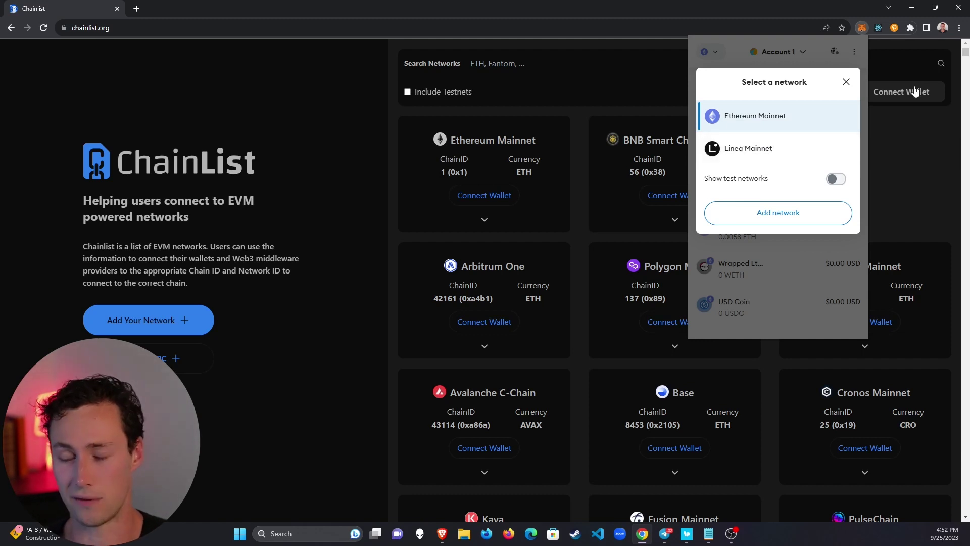
{"action": "left_click", "coordinate": [846, 82]}
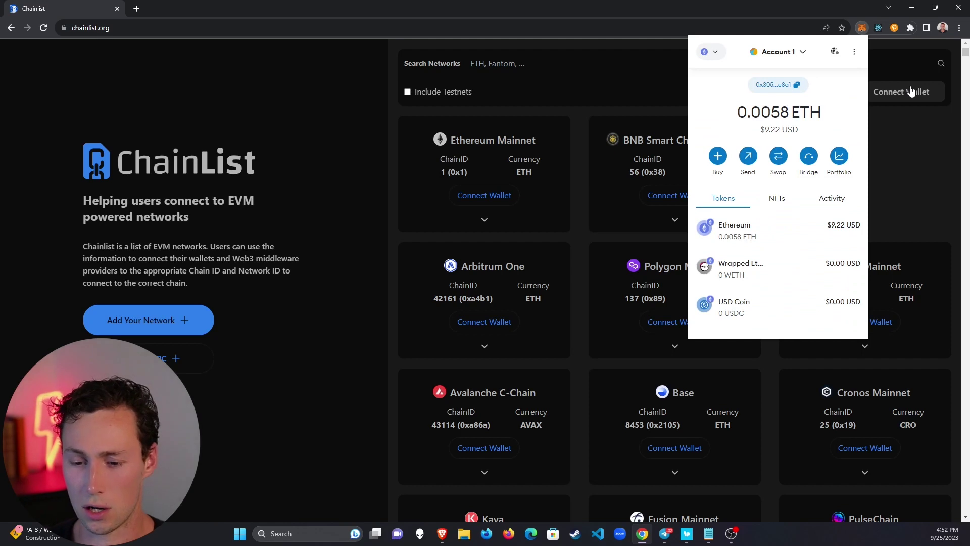
{"action": "left_click", "coordinate": [914, 141]}
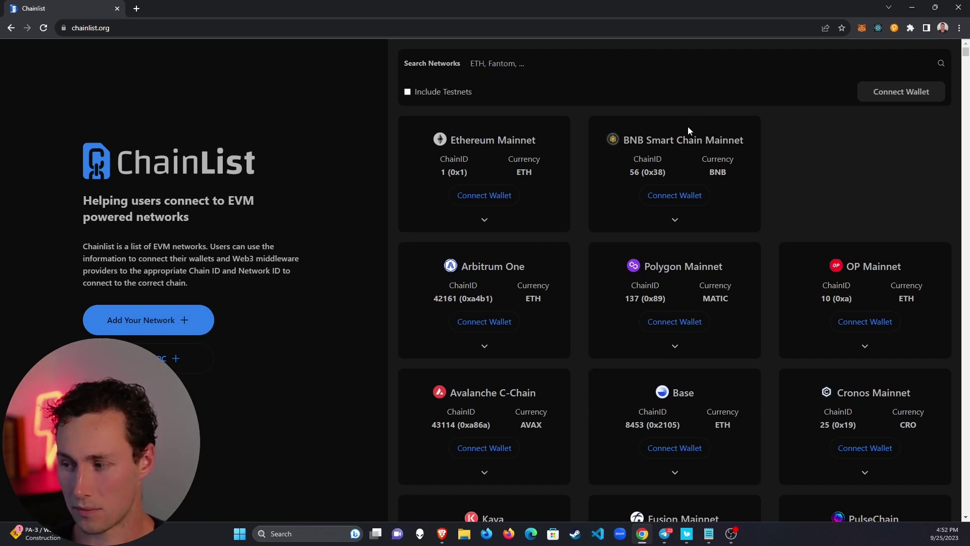
Scroll the ChainList network list and start connecting the wallet.
{"action": "scroll", "coordinate": [756, 143], "scroll_direction": "down", "scroll_amount": 1}
{"action": "scroll", "coordinate": [515, 214], "scroll_direction": "down", "scroll_amount": 1}
{"action": "scroll", "coordinate": [526, 211], "scroll_direction": "down", "scroll_amount": 1}
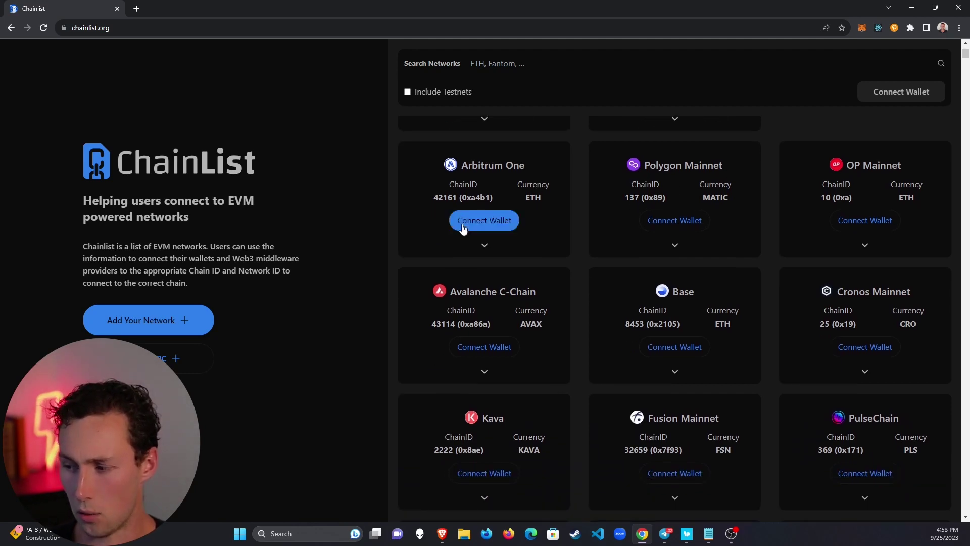
{"action": "scroll", "coordinate": [691, 300], "scroll_direction": "down", "scroll_amount": 3}
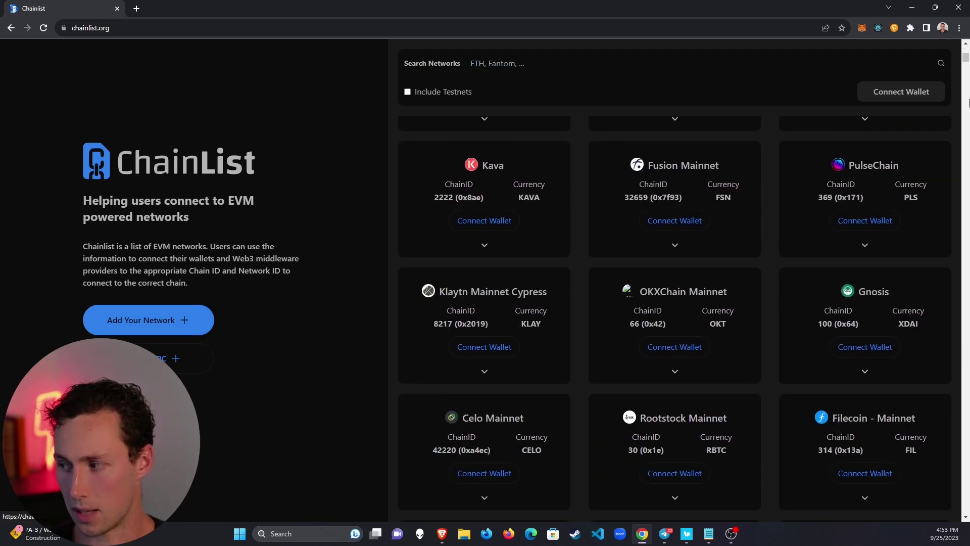
{"action": "mouse_move", "coordinate": [965, 57]}
{"action": "left_mouse_down"}
{"action": "mouse_move", "coordinate": [967, 139]}
{"action": "mouse_move", "coordinate": [966, 52]}
{"action": "left_mouse_up"}
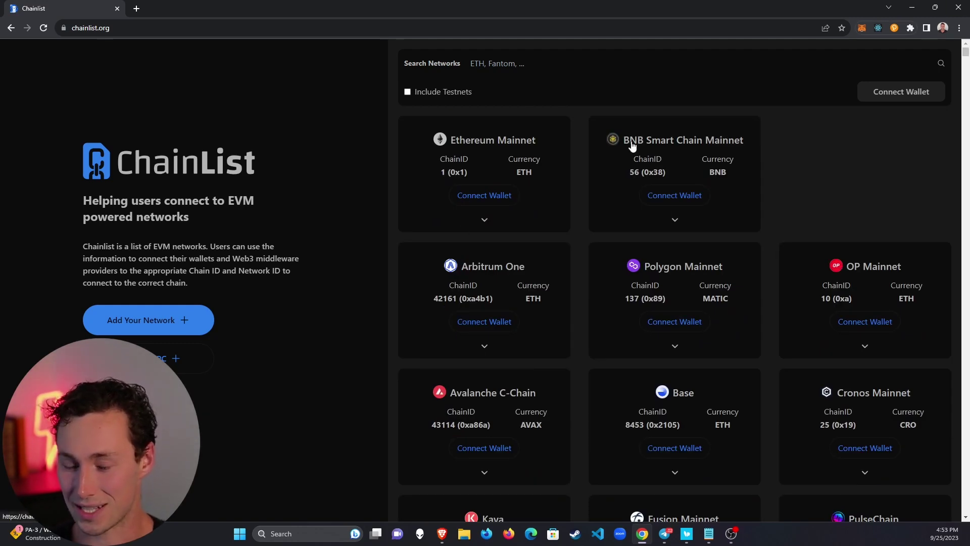
{"action": "double_click", "coordinate": [79, 29]}
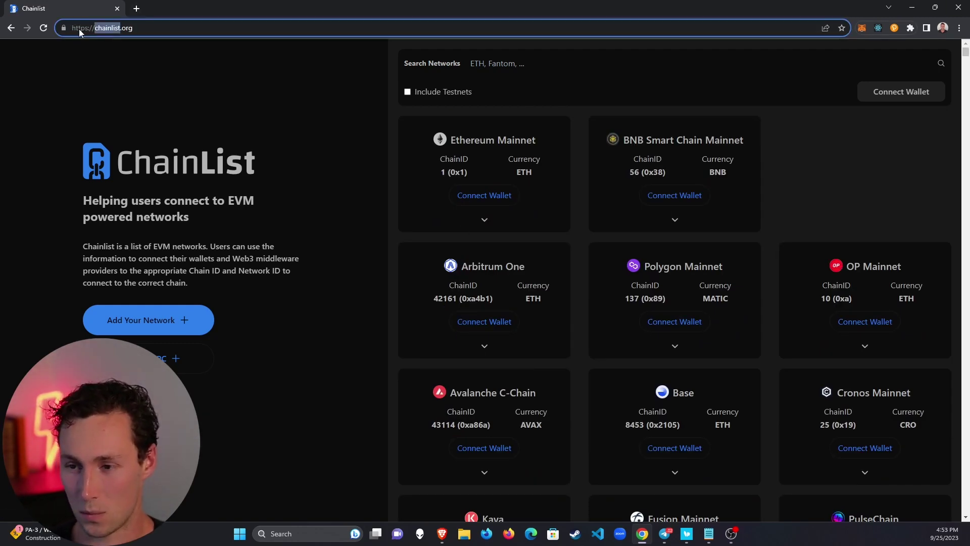
{"action": "left_click", "coordinate": [156, 28]}
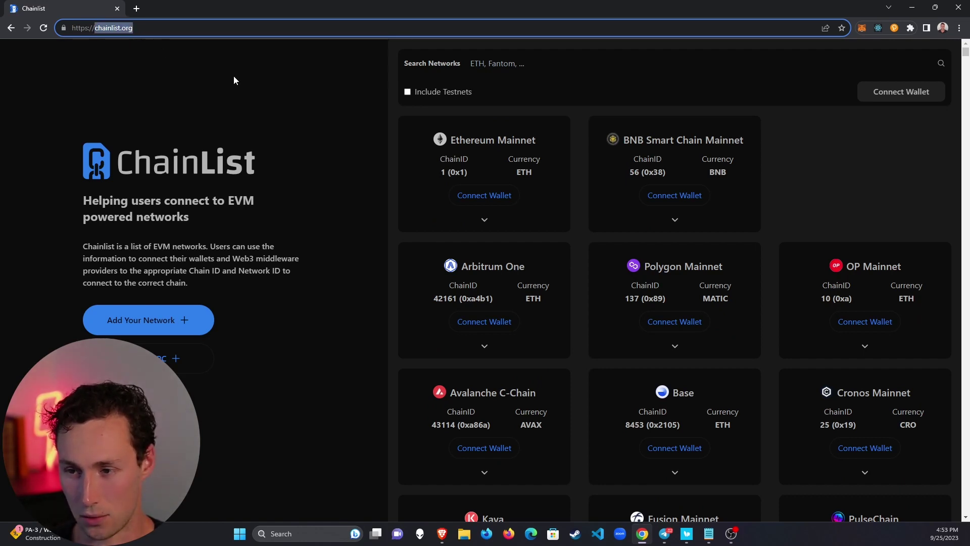
{"action": "left_click", "coordinate": [263, 87]}
{"action": "left_click", "coordinate": [883, 98]}
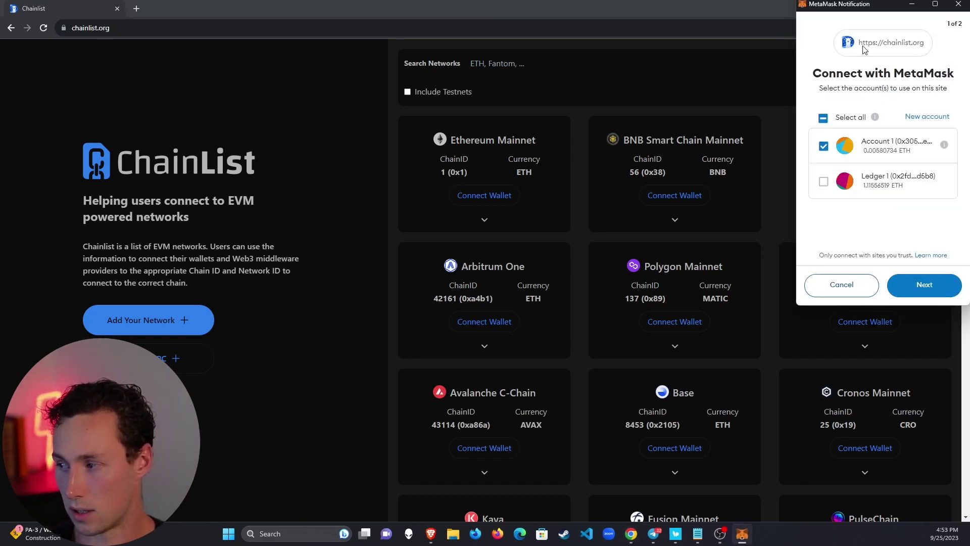
Confirm connecting Account 1 to ChainList in MetaMask.
{"action": "left_click", "coordinate": [937, 288]}
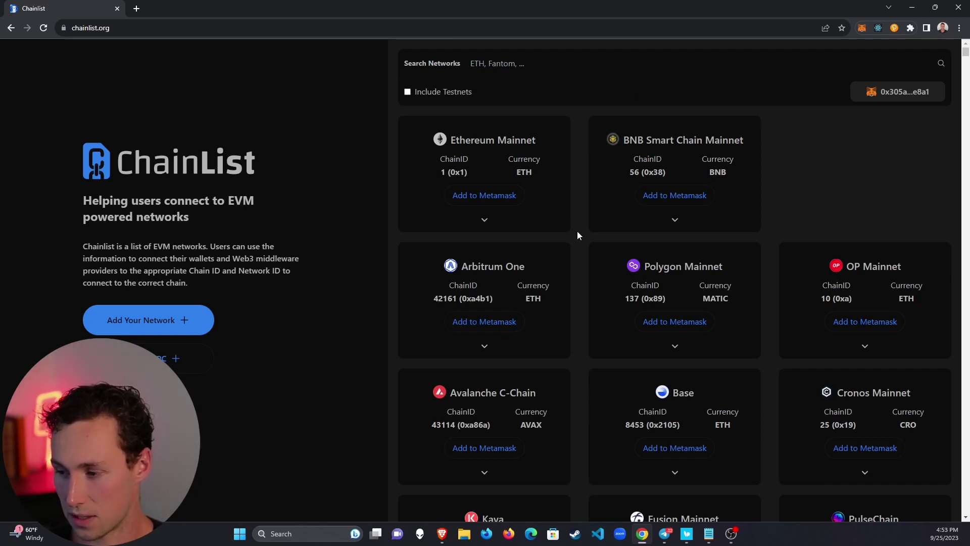
Add Arbitrum One (Arbitrum LlamaNodes, chain ID 42161) to MetaMask and switch to it.
{"action": "left_click", "coordinate": [494, 326]}
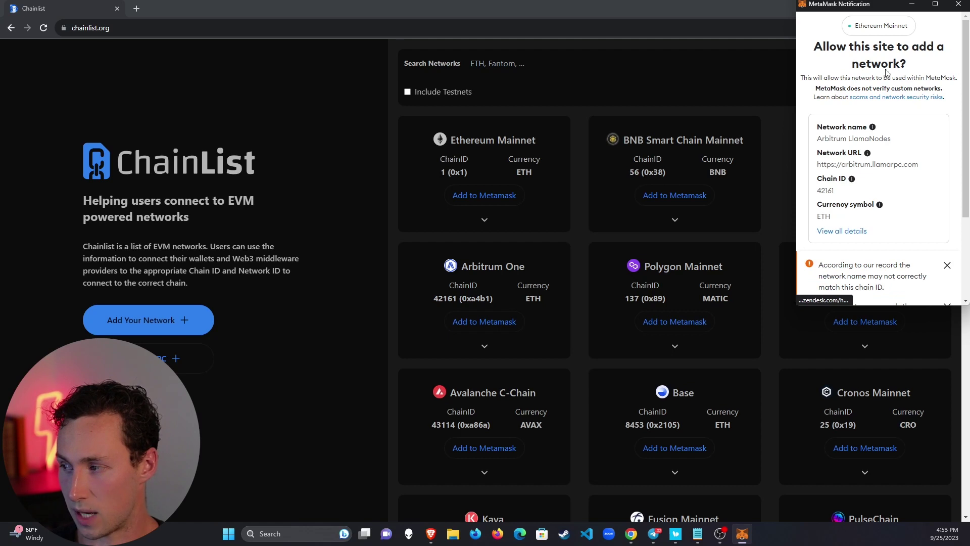
{"action": "left_click_drag", "start_coordinate": [815, 46], "coordinate": [918, 65]}
{"action": "left_click", "coordinate": [918, 65]}
{"action": "scroll", "coordinate": [879, 81], "scroll_direction": "down", "scroll_amount": 1}
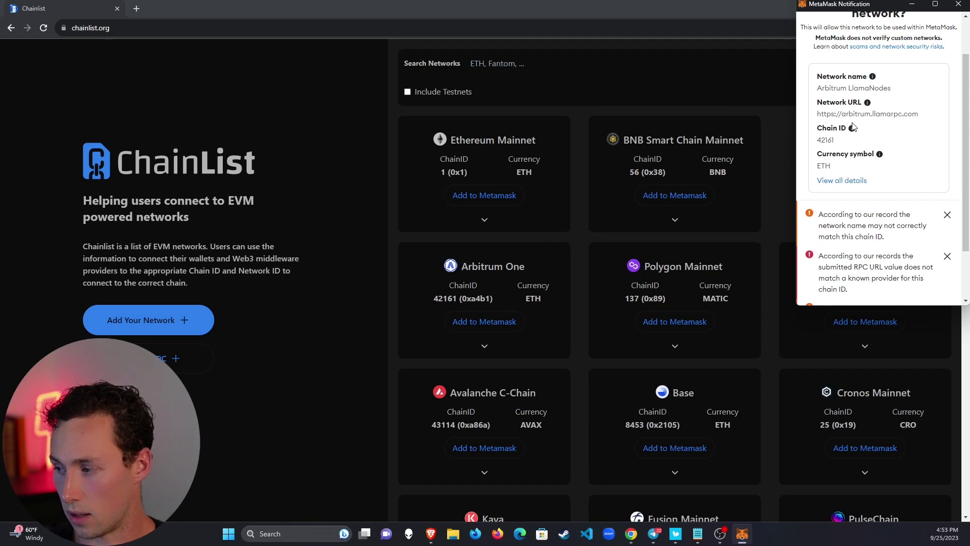
{"action": "scroll", "coordinate": [859, 121], "scroll_direction": "down", "scroll_amount": 1}
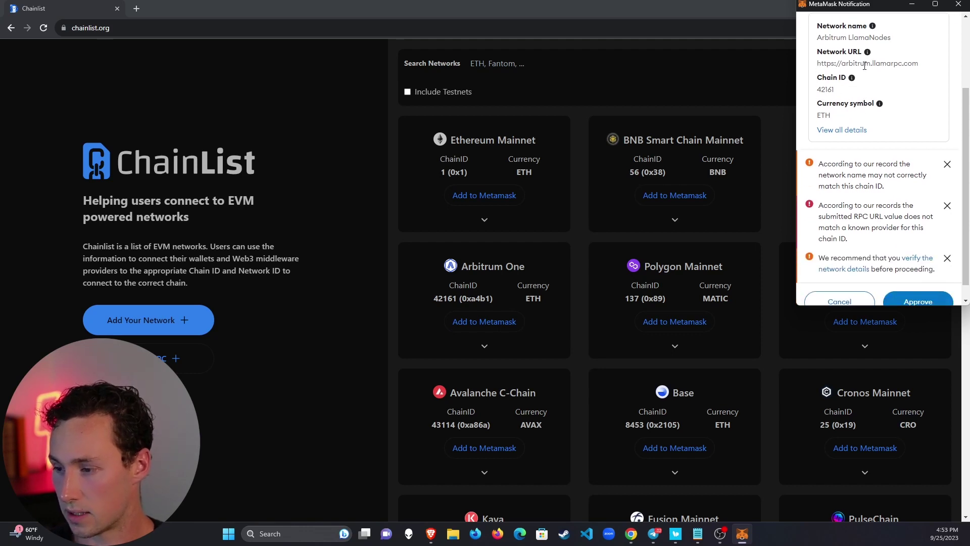
{"action": "scroll", "coordinate": [861, 76], "scroll_direction": "up", "scroll_amount": 2}
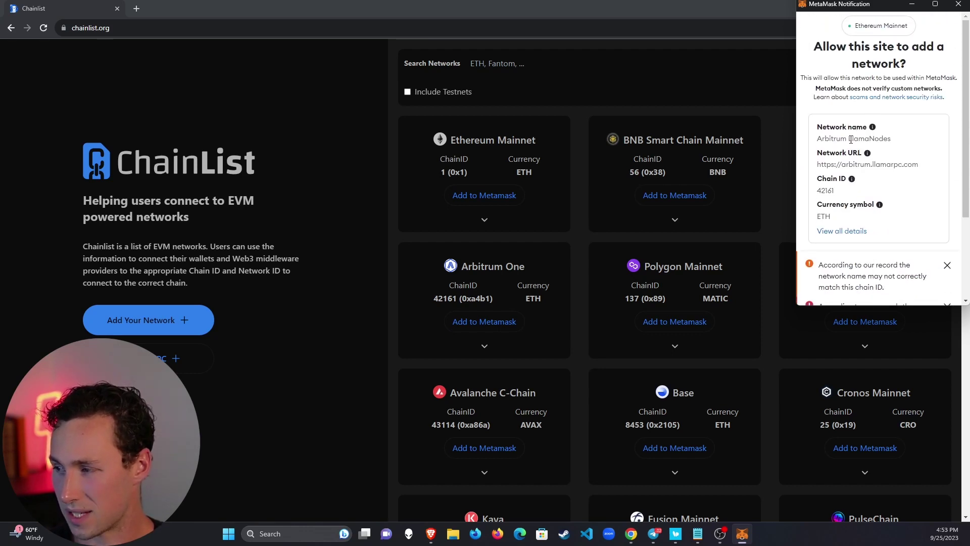
{"action": "left_click_drag", "start_coordinate": [833, 140], "coordinate": [856, 141]}
{"action": "left_click", "coordinate": [857, 142]}
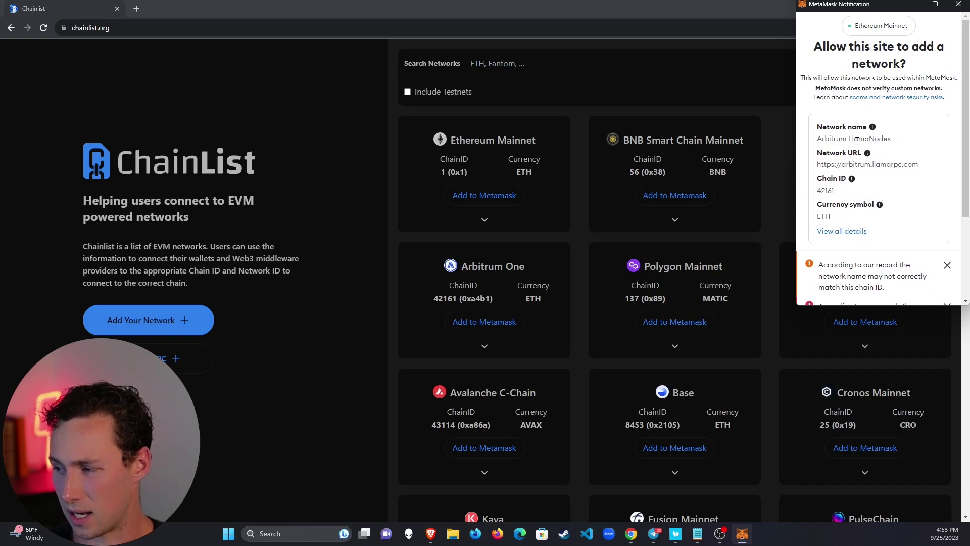
{"action": "scroll", "coordinate": [857, 142], "scroll_direction": "down", "scroll_amount": 3}
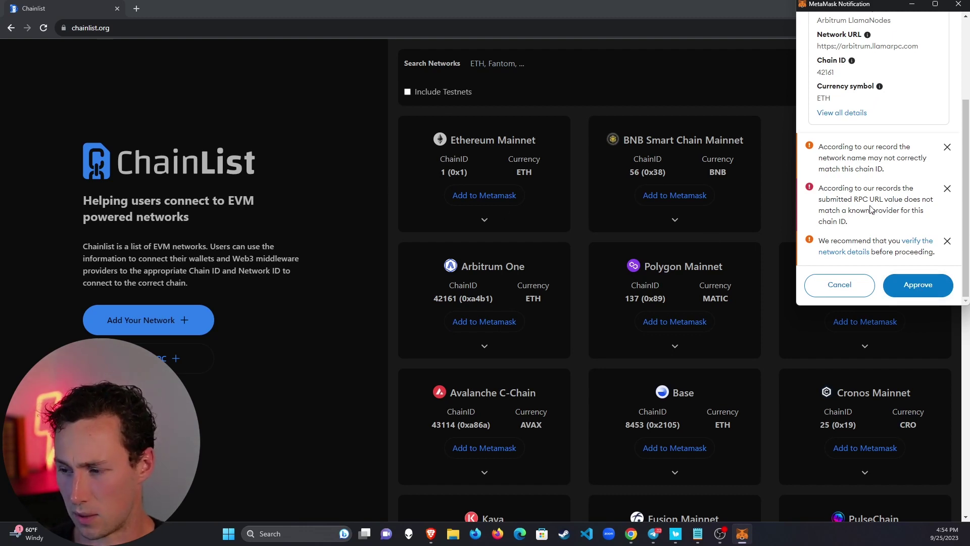
{"action": "left_click", "coordinate": [912, 287]}
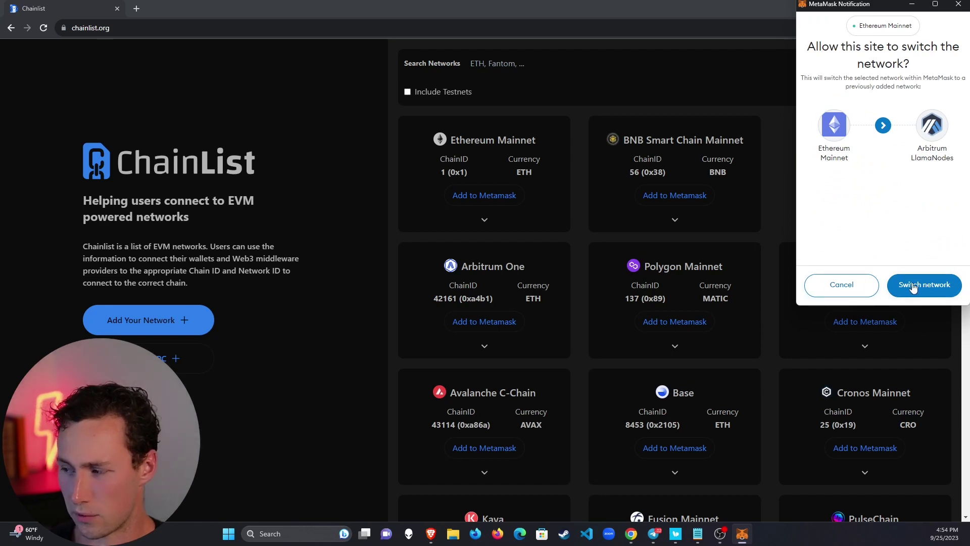
{"action": "left_click", "coordinate": [915, 286]}
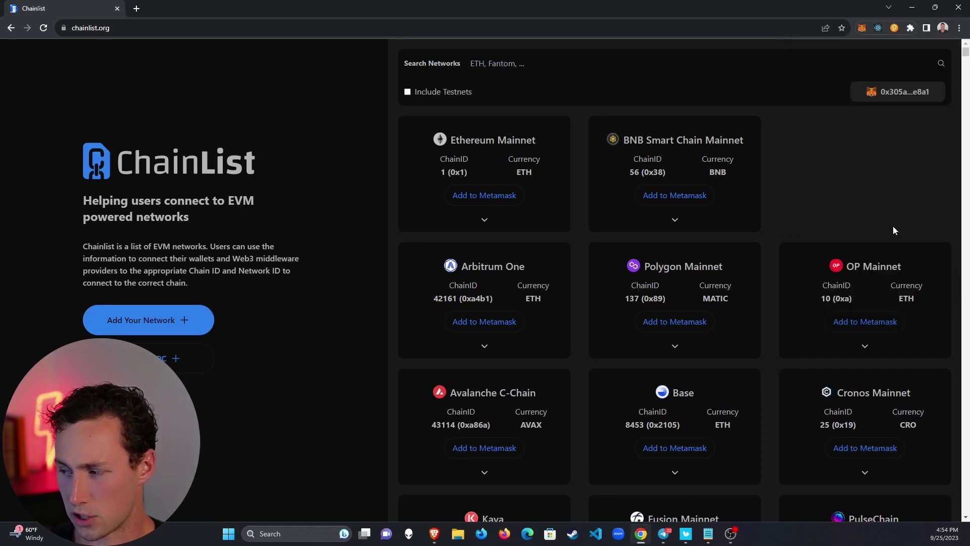
Switch the MetaMask wallet back to Ethereum Mainnet.
{"action": "left_click", "coordinate": [862, 29]}
{"action": "left_click", "coordinate": [710, 51]}
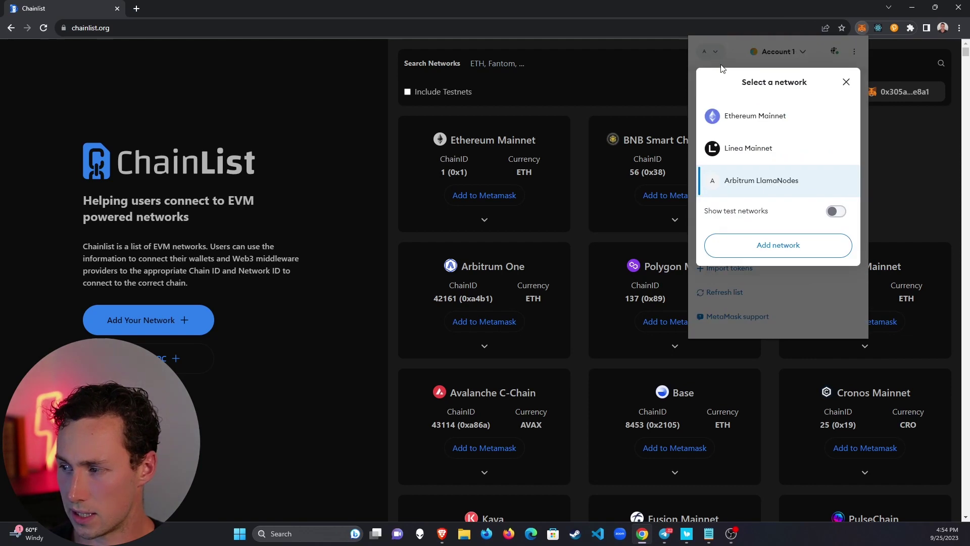
{"action": "left_click", "coordinate": [765, 118]}
{"action": "left_click", "coordinate": [583, 112]}
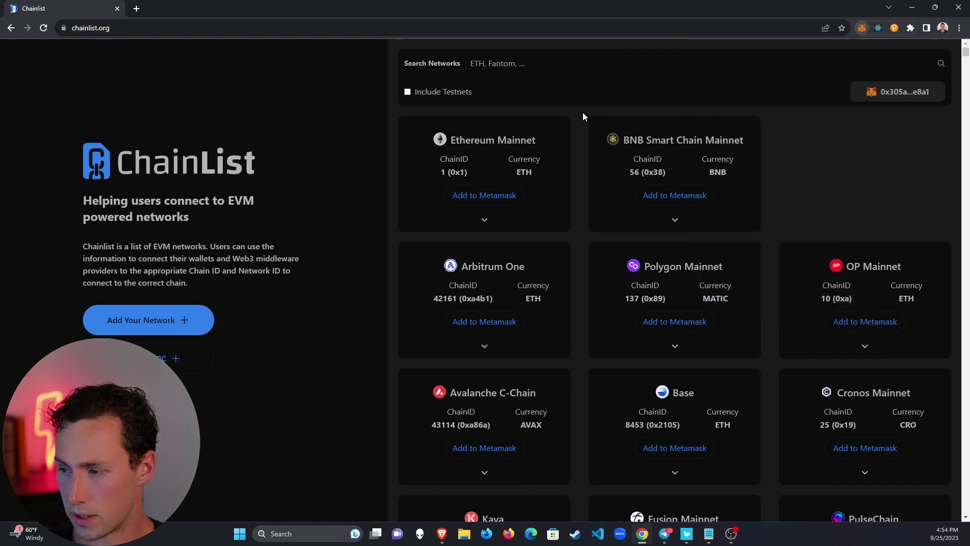
Add Polygon Mainnet (chain ID 137) to MetaMask without switching to it.
{"action": "left_click", "coordinate": [684, 333]}
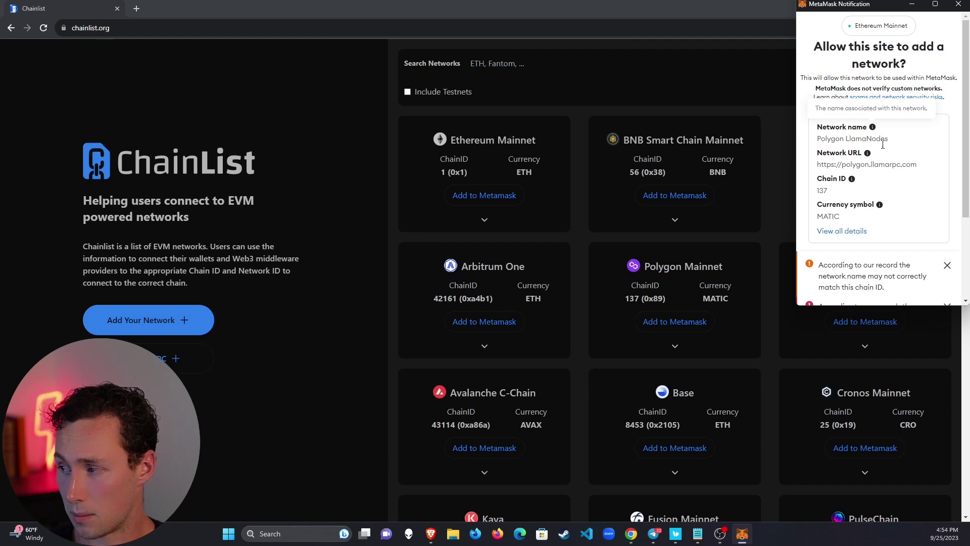
{"action": "scroll", "coordinate": [910, 202], "scroll_direction": "down", "scroll_amount": 5}
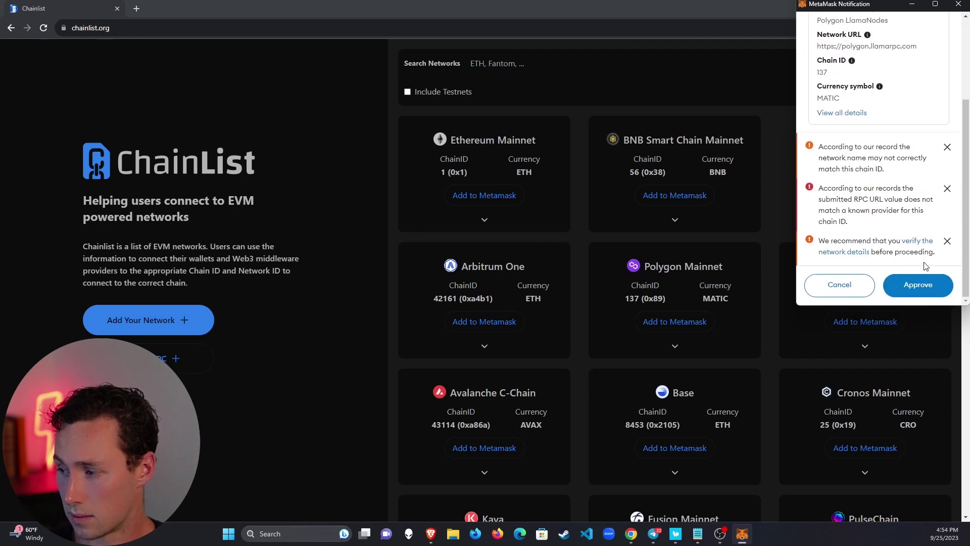
{"action": "left_click", "coordinate": [929, 292]}
{"action": "left_click", "coordinate": [930, 291]}
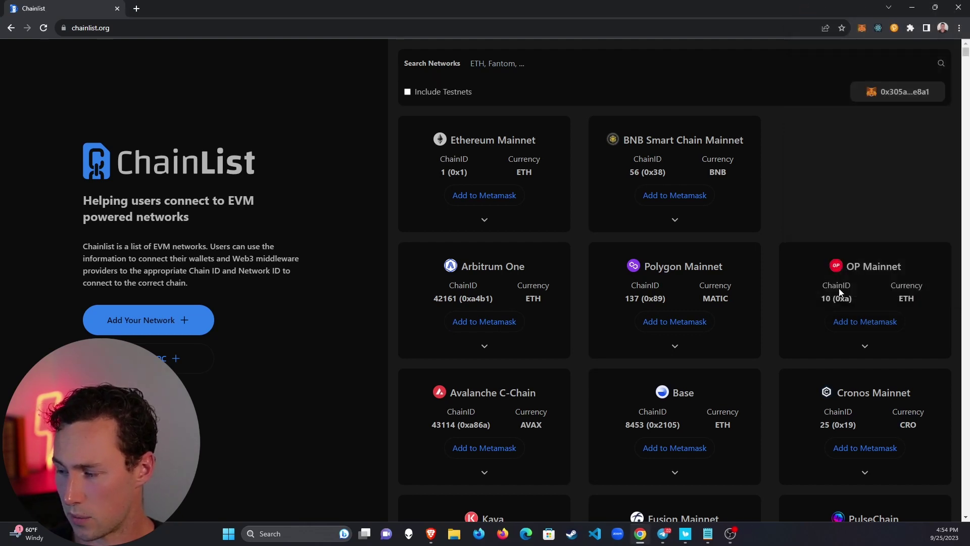
Add the Base network (chain ID 8453) to MetaMask and close its switch prompt.
{"action": "scroll", "coordinate": [733, 226], "scroll_direction": "down", "scroll_amount": 1}
{"action": "scroll", "coordinate": [716, 352], "scroll_direction": "down", "scroll_amount": 1}
{"action": "left_click", "coordinate": [687, 346]}
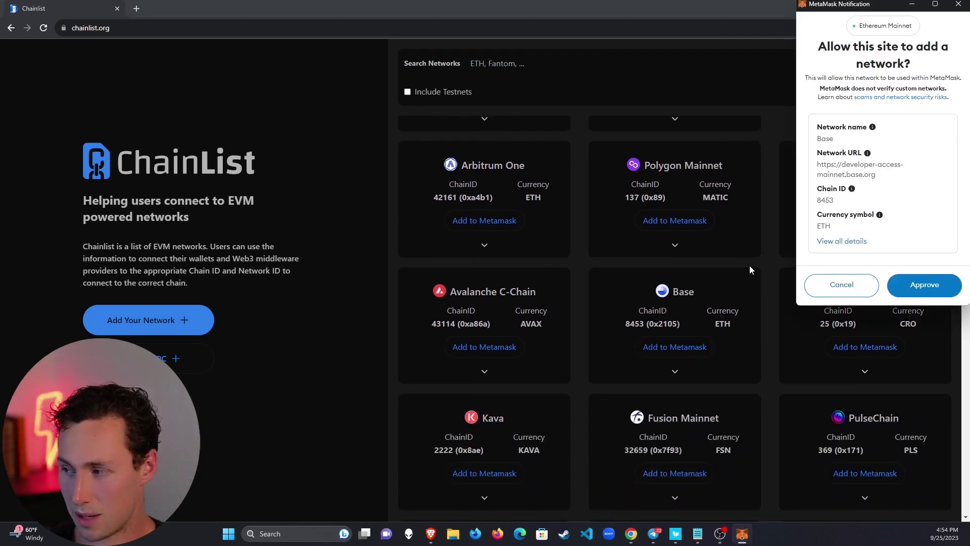
{"action": "left_click", "coordinate": [924, 288]}
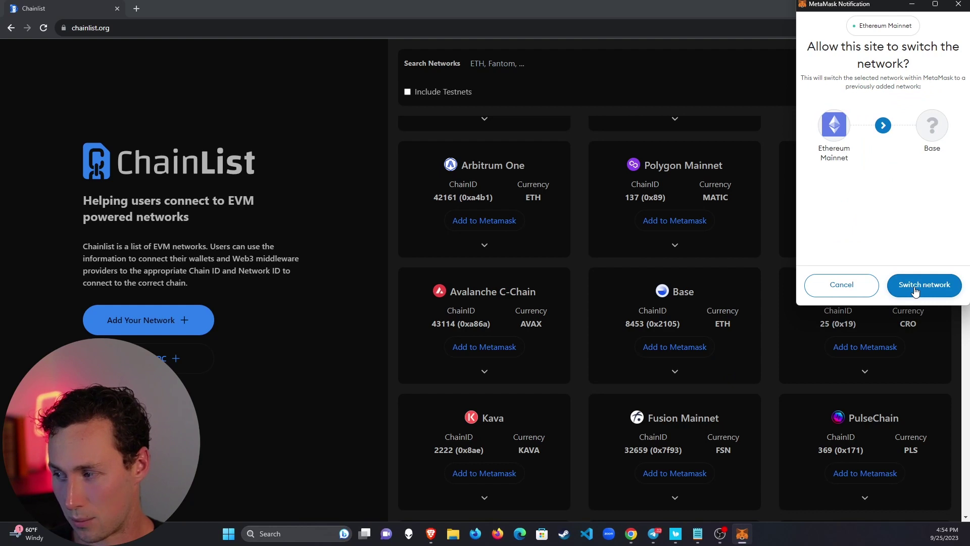
{"action": "left_click", "coordinate": [925, 285]}
Scroll up and down through the ChainList network grid.
{"action": "scroll", "coordinate": [728, 311], "scroll_direction": "down", "scroll_amount": 2}
{"action": "scroll", "coordinate": [728, 311], "scroll_direction": "down", "scroll_amount": 8}
{"action": "scroll", "coordinate": [729, 311], "scroll_direction": "down", "scroll_amount": 7}
{"action": "scroll", "coordinate": [729, 312], "scroll_direction": "down", "scroll_amount": 4}
{"action": "scroll", "coordinate": [727, 323], "scroll_direction": "up", "scroll_amount": 15}
{"action": "scroll", "coordinate": [728, 327], "scroll_direction": "up", "scroll_amount": 9}
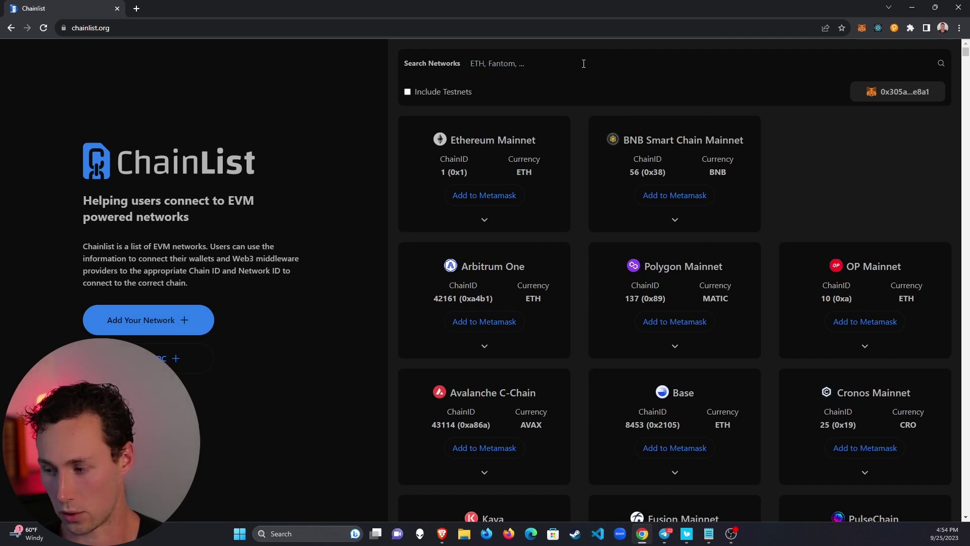
{"action": "scroll", "coordinate": [651, 293], "scroll_direction": "down", "scroll_amount": 7}
{"action": "scroll", "coordinate": [650, 298], "scroll_direction": "down", "scroll_amount": 7}
{"action": "scroll", "coordinate": [642, 311], "scroll_direction": "up", "scroll_amount": 8}
{"action": "scroll", "coordinate": [629, 322], "scroll_direction": "up", "scroll_amount": 6}
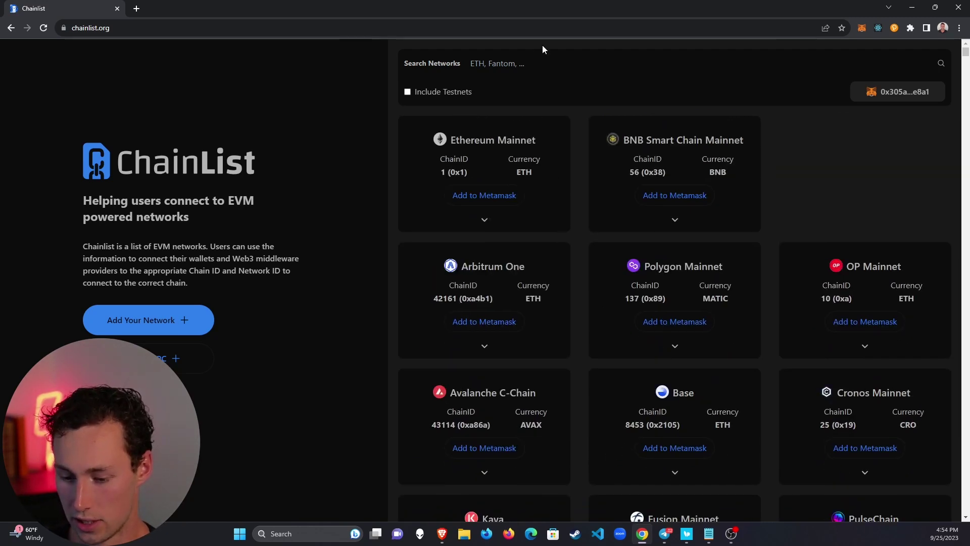
Search 'fantom' and add Fantom Opera to MetaMask.
{"action": "left_click", "coordinate": [531, 64]}
{"action": "type", "text": "fantom"}
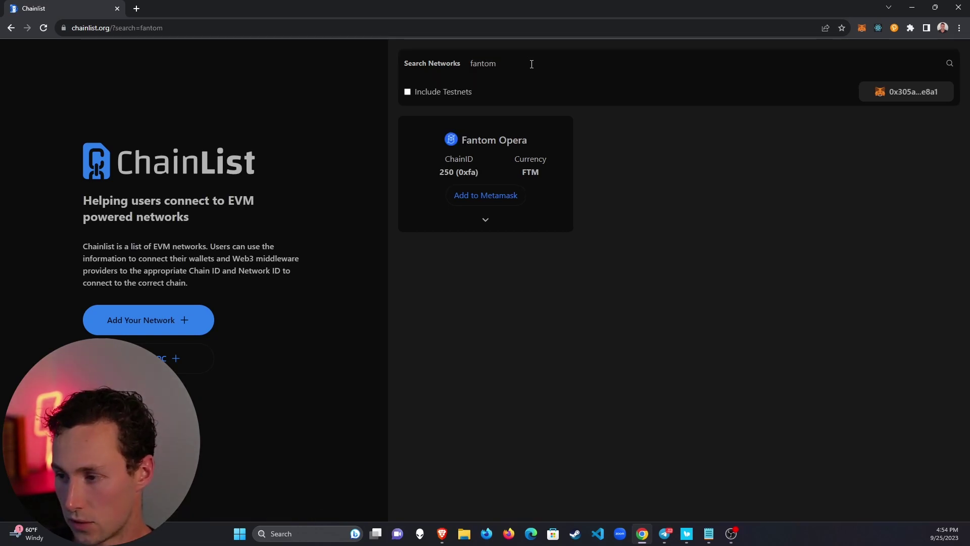
{"action": "left_click", "coordinate": [510, 199]}
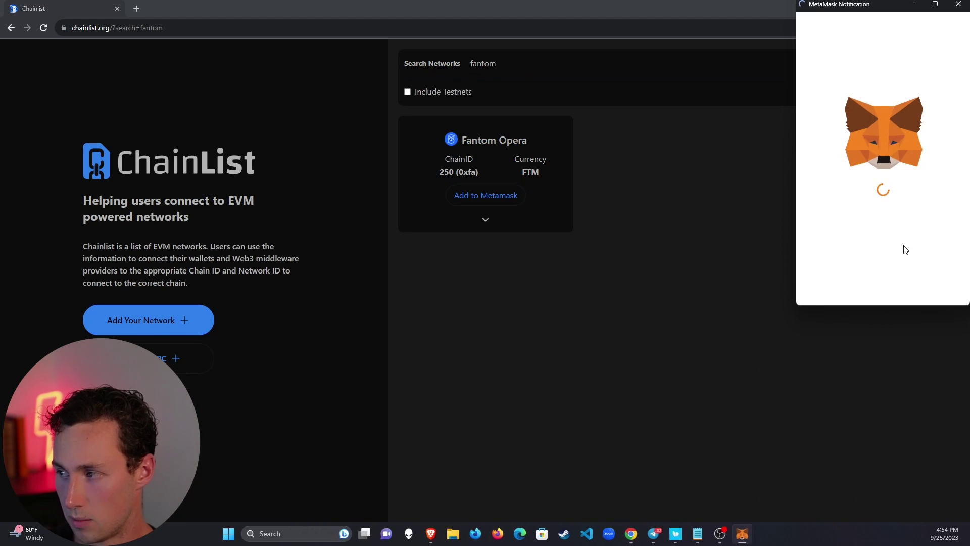
{"action": "scroll", "coordinate": [922, 278], "scroll_direction": "down", "scroll_amount": 1}
{"action": "scroll", "coordinate": [921, 278], "scroll_direction": "down", "scroll_amount": 1}
{"action": "left_click", "coordinate": [920, 283]}
Search 'zksync', add zkSync Era Mainnet (chain ID 324), then clear the search.
{"action": "left_click", "coordinate": [490, 64]}
{"action": "double_click", "coordinate": [490, 64]}
{"action": "type", "text": "zksync"}
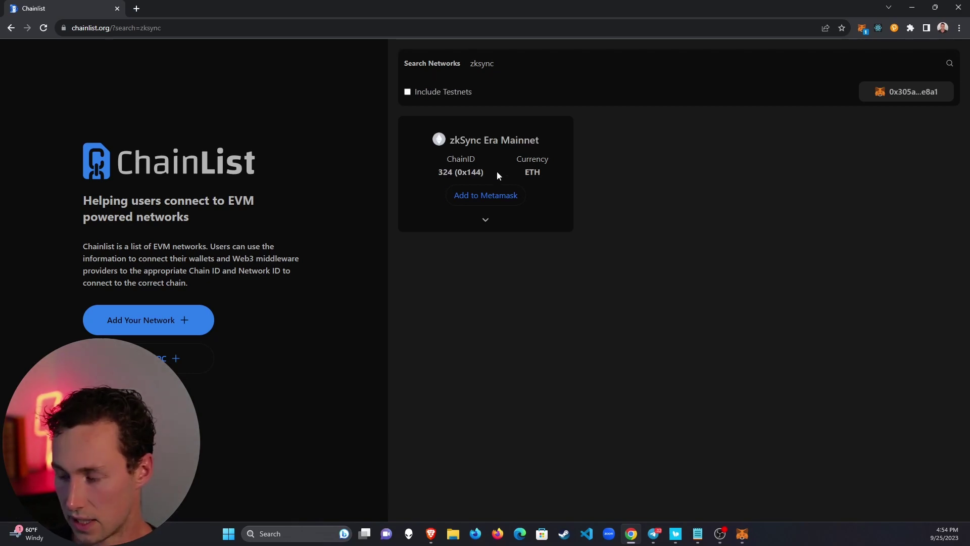
{"action": "left_click", "coordinate": [501, 202]}
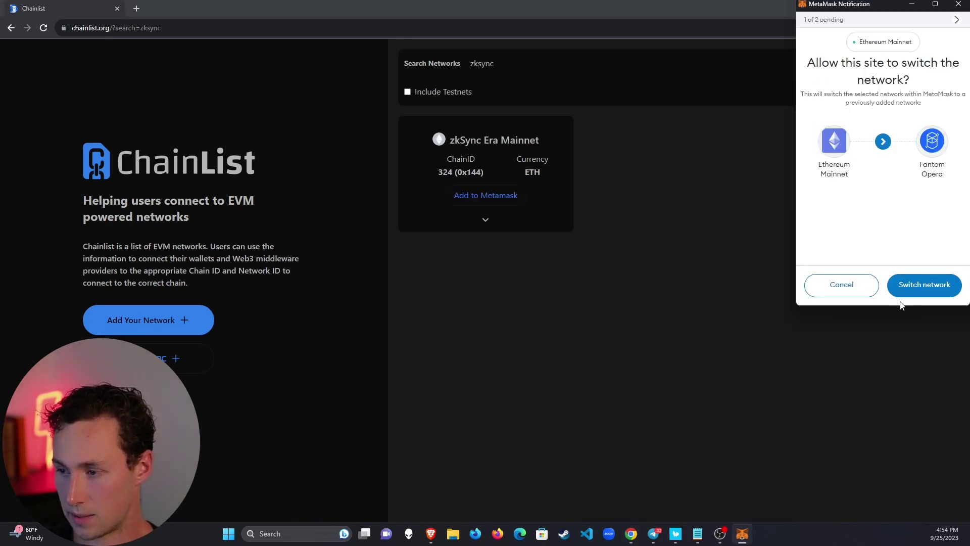
{"action": "left_click", "coordinate": [853, 287]}
{"action": "scroll", "coordinate": [905, 227], "scroll_direction": "down", "scroll_amount": 5}
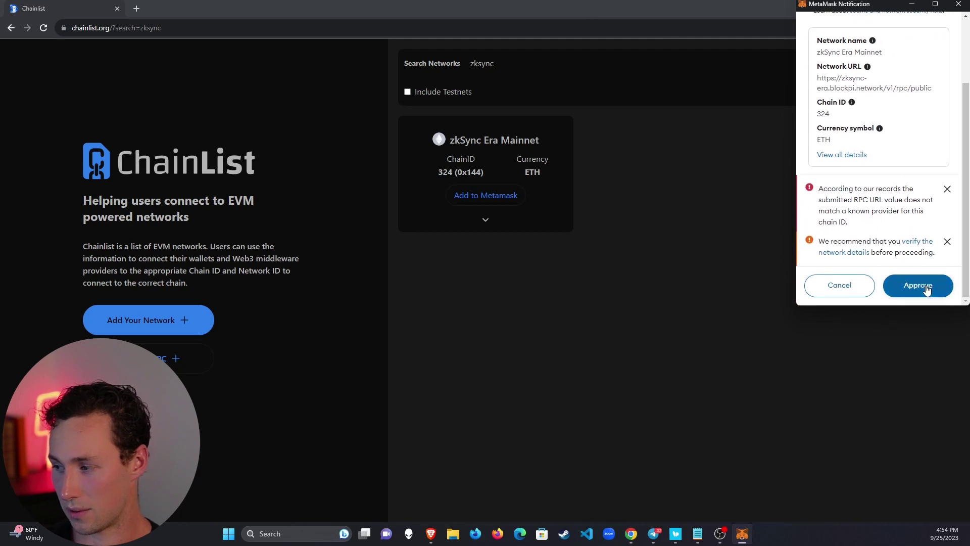
{"action": "left_click", "coordinate": [917, 286]}
{"action": "left_click", "coordinate": [927, 284]}
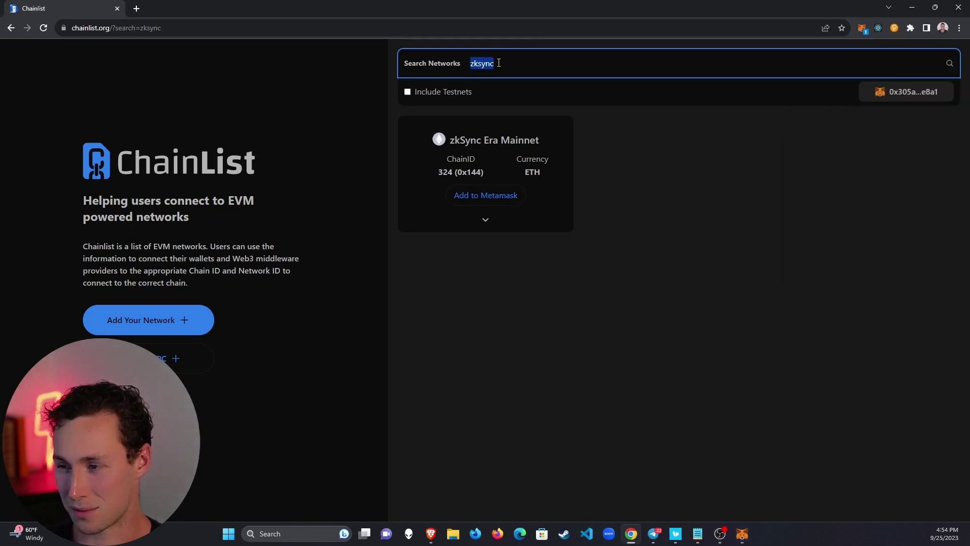
{"action": "key", "text": "BackSpace"}
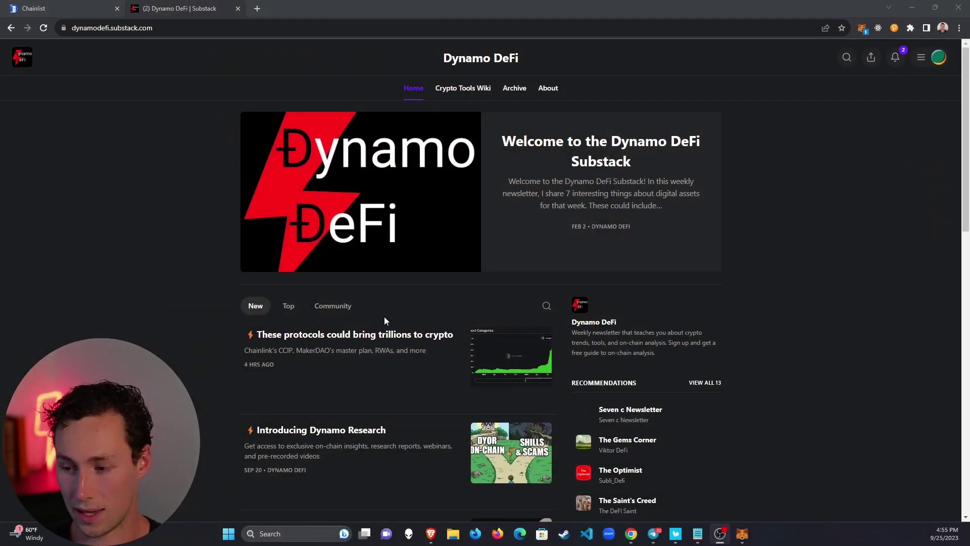
Open the 'These protocols could bring trillions to crypto' post and scroll down it.
{"action": "scroll", "coordinate": [368, 259], "scroll_direction": "down", "scroll_amount": 2}
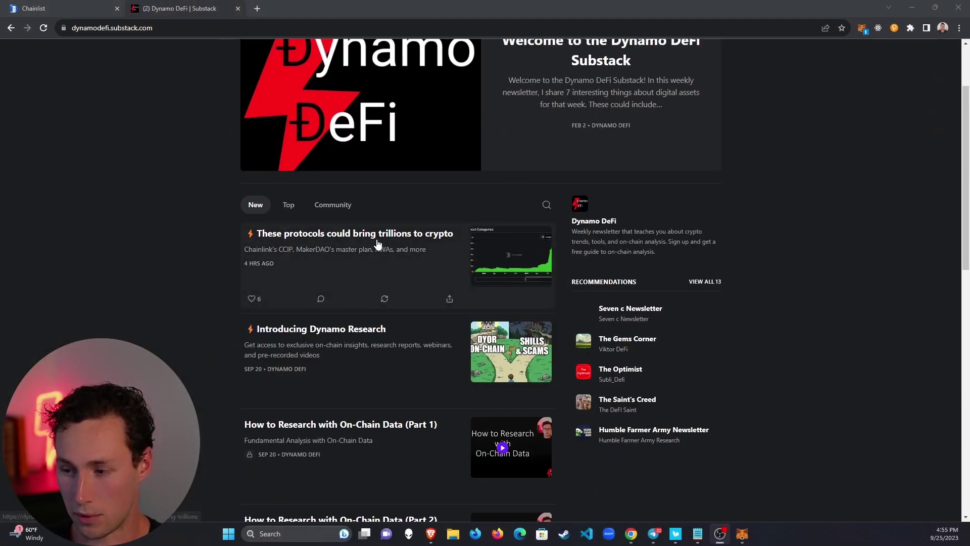
{"action": "left_click", "coordinate": [378, 244]}
{"action": "left_click_drag", "start_coordinate": [966, 80], "coordinate": [943, 350]}
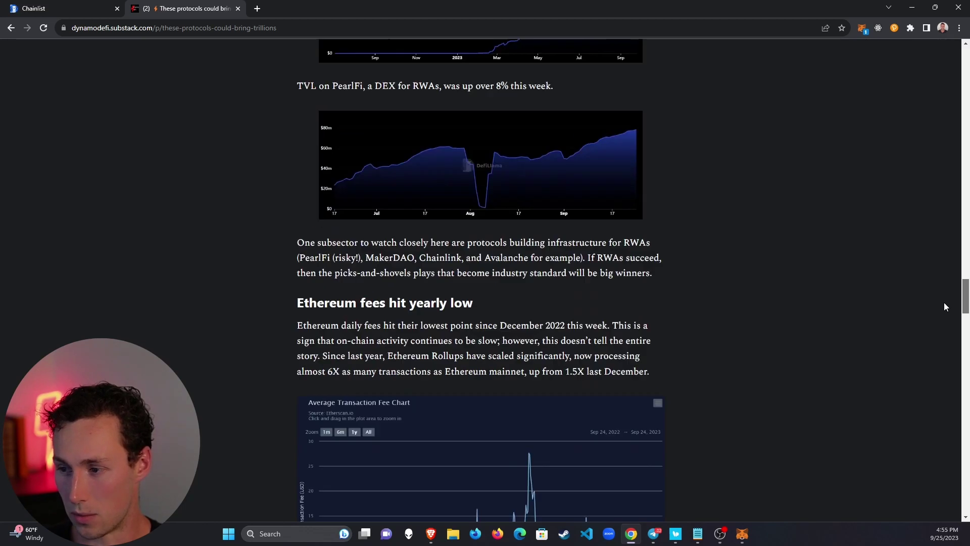